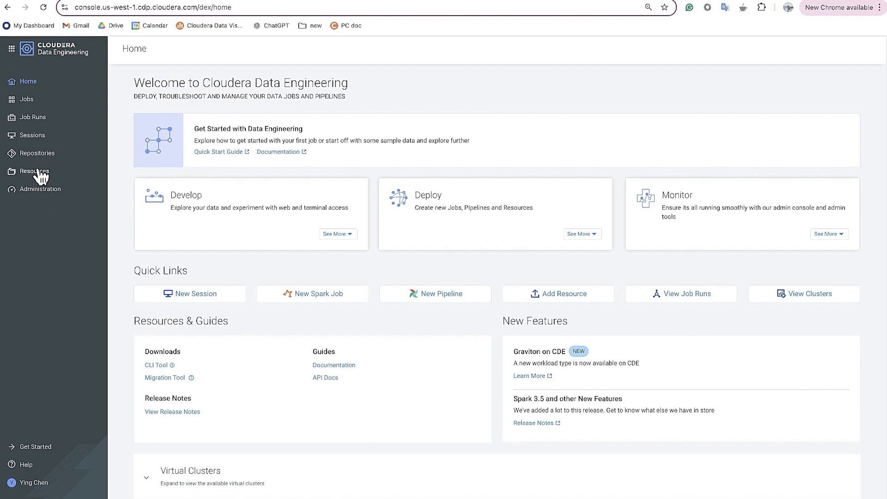
Step: Create the example-jobs repository from the GitHub example-jobs project on branch master
click(37, 154)
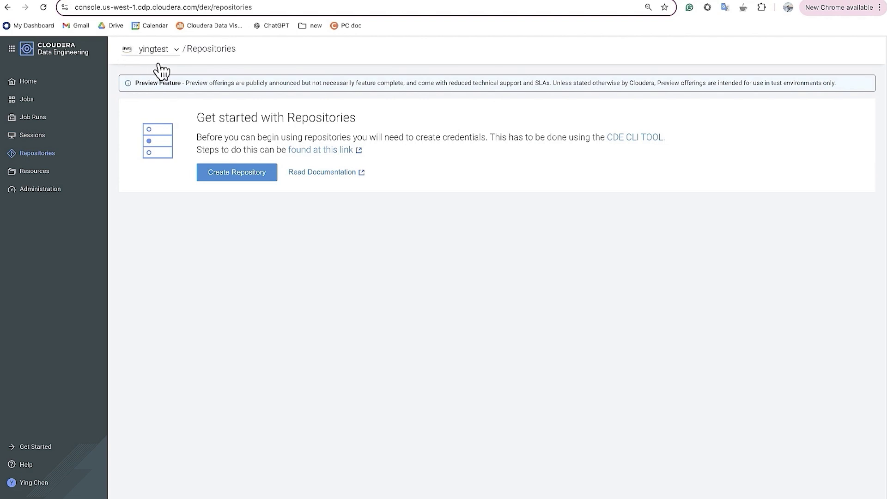
click(253, 179)
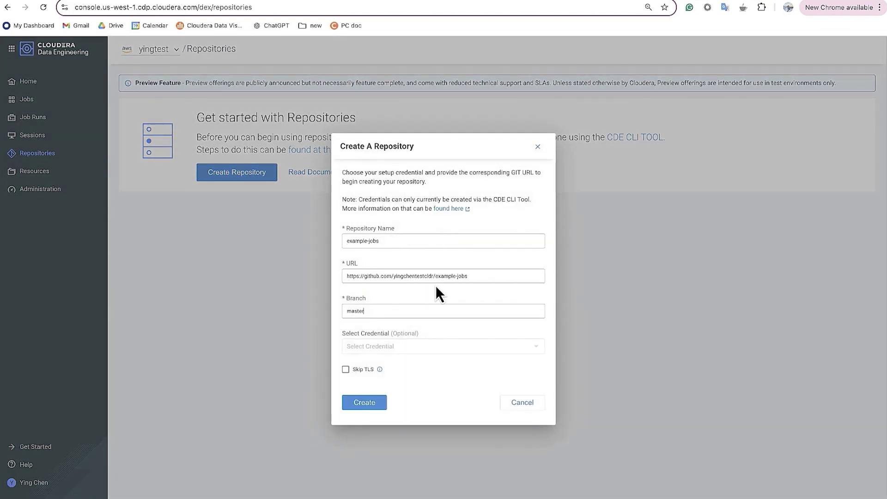
click(366, 403)
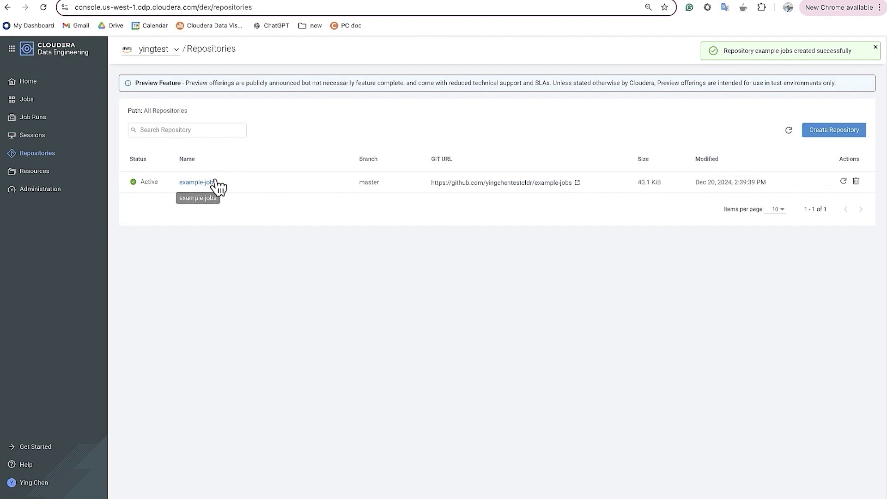
Step: Browse the example-jobs files, compare with GitHub and the notebook, then return to Sessions
click(197, 182)
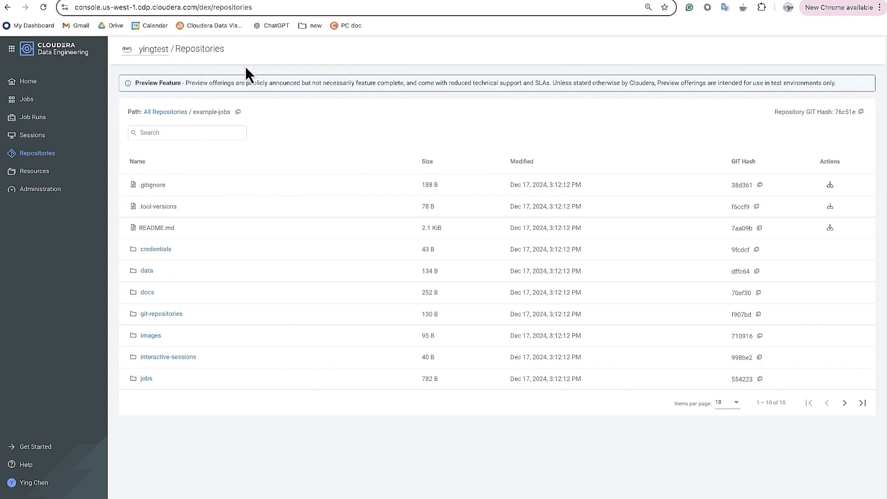
key(ctrl+Tab)
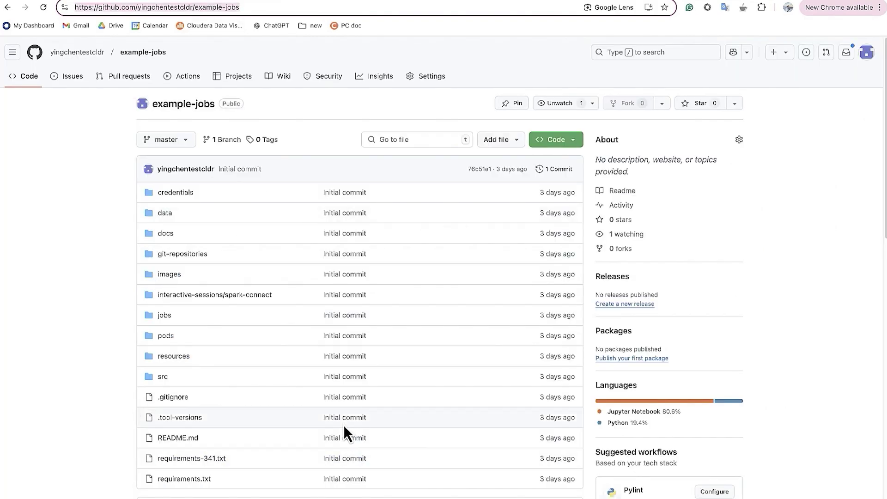
key(super+Tab)
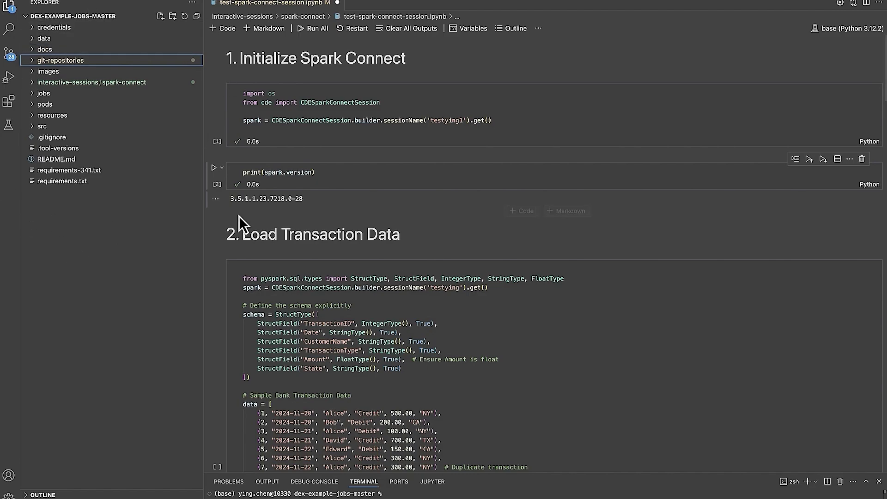
key(super+Tab)
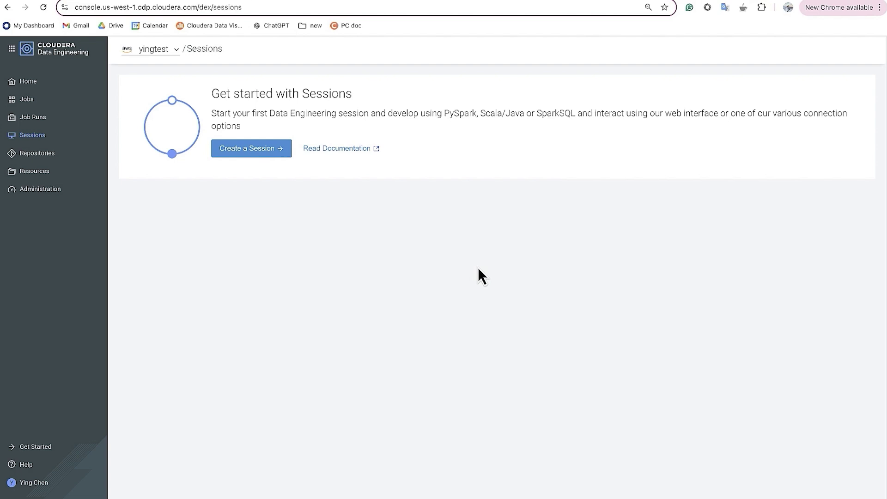
Step: Create a Spark Connect (Tech Preview) session named testying
click(261, 151)
click(208, 101)
click(201, 135)
scroll(340, 215, down, 1)
click(211, 115)
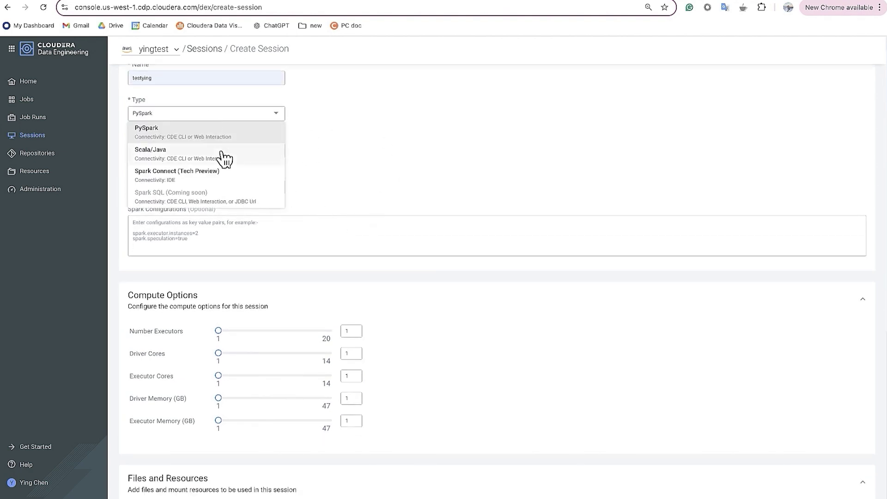
click(204, 175)
scroll(385, 204, down, 5)
scroll(370, 252, down, 5)
click(189, 487)
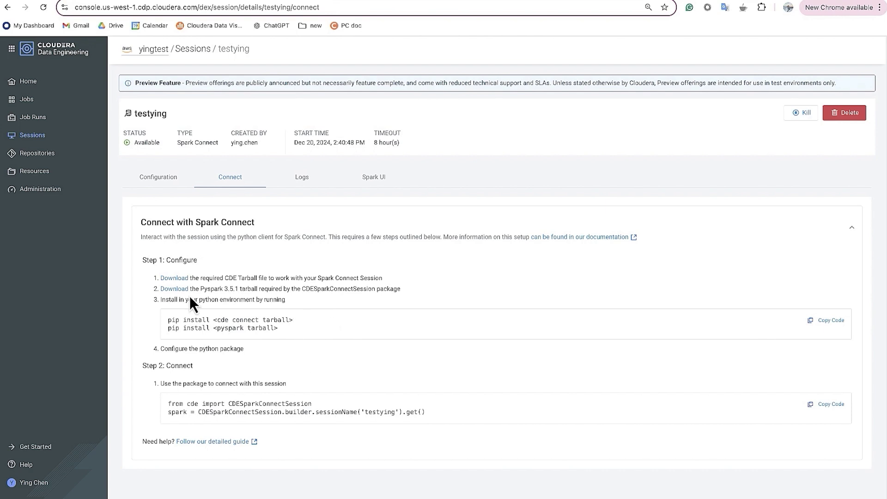
Step: Download the Spark Connect client tarball and copy the two-line Step 2 connection code
click(177, 278)
click(392, 308)
click(513, 241)
drag(164, 401, 168, 411)
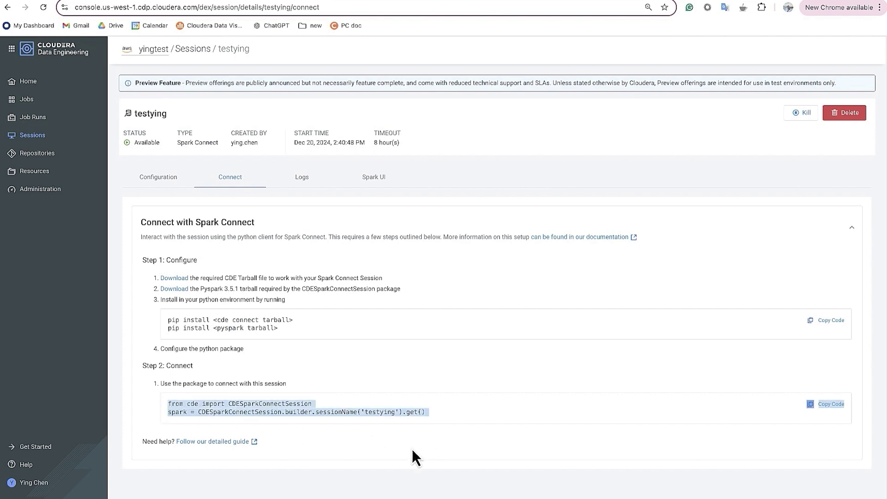
click(335, 408)
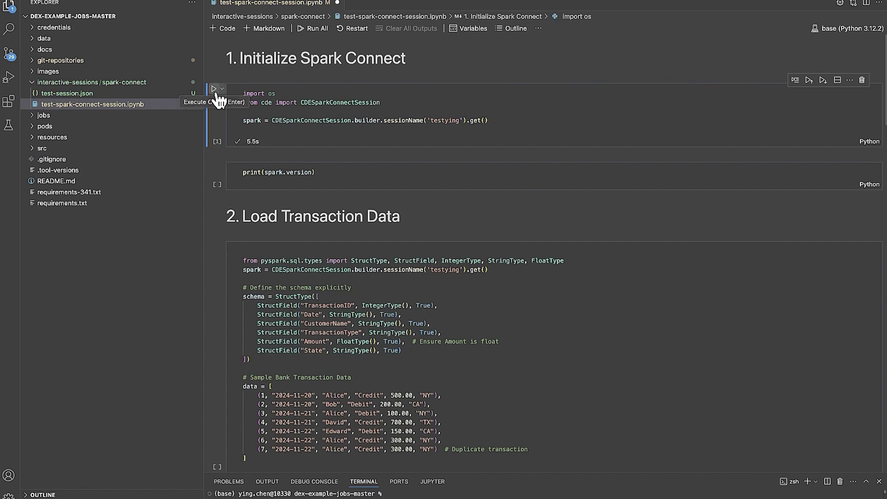
Step: Print Spark version 3.5.1.1.23.7218.0-28 from testying and check the session logs
mouse_move(220, 175)
click(215, 169)
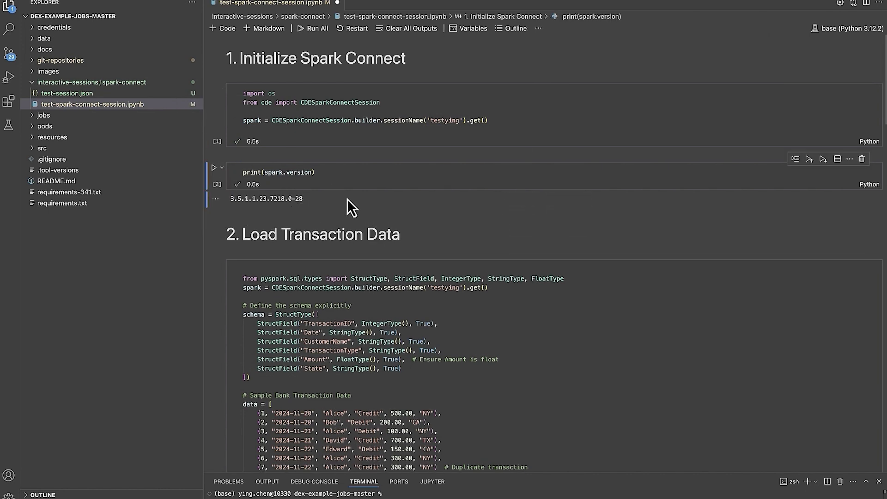
click(348, 198)
triple_click(347, 198)
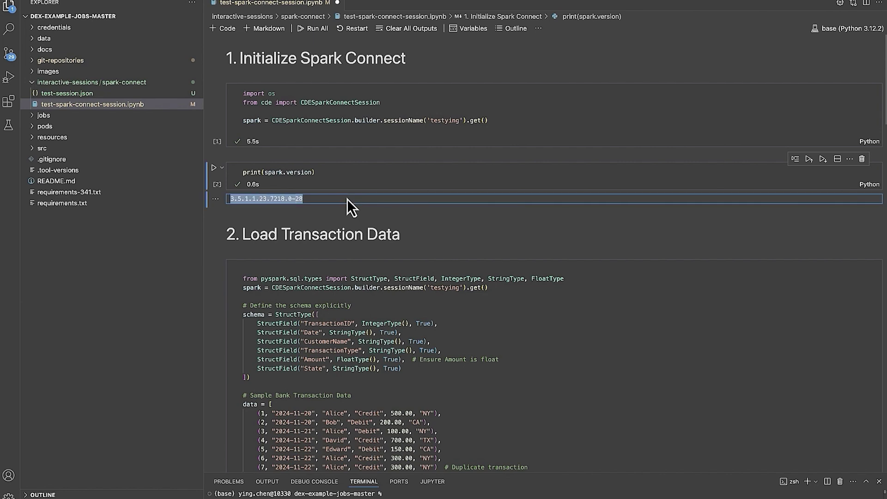
click(320, 201)
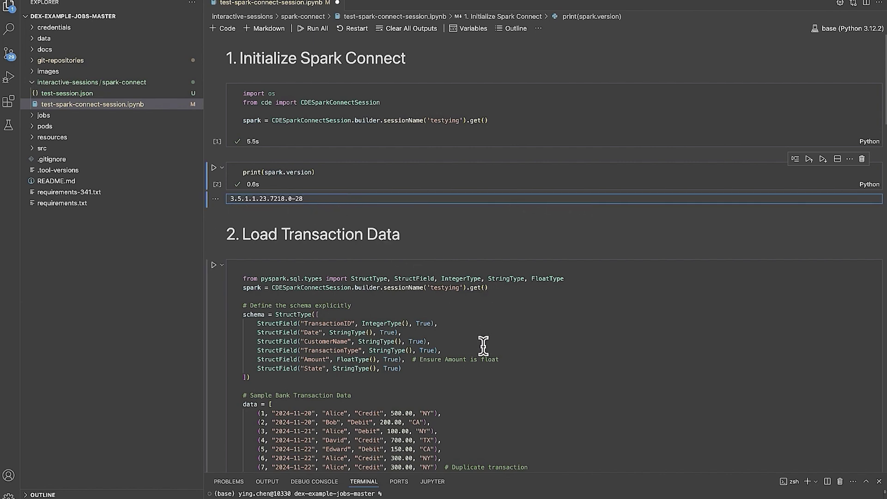
scroll(484, 349, down, 1)
scroll(484, 349, down, 1)
scroll(478, 347, down, 2)
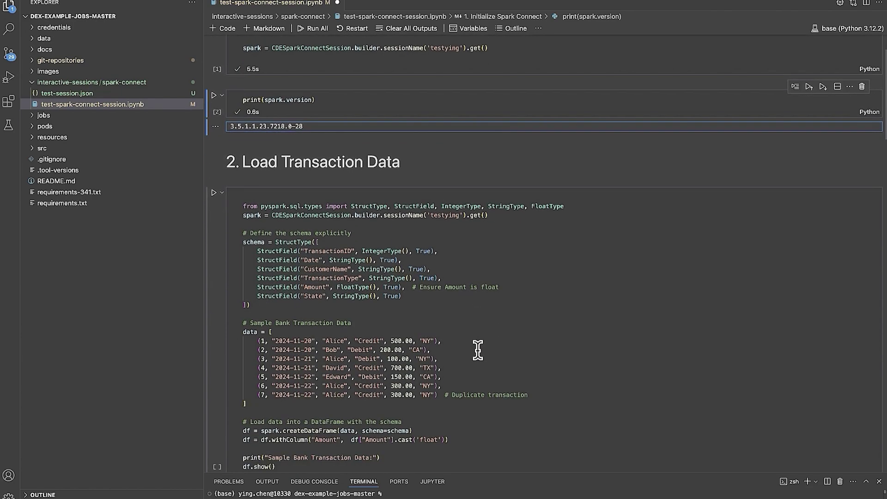
scroll(476, 347, down, 5)
scroll(475, 347, up, 2)
scroll(476, 347, up, 3)
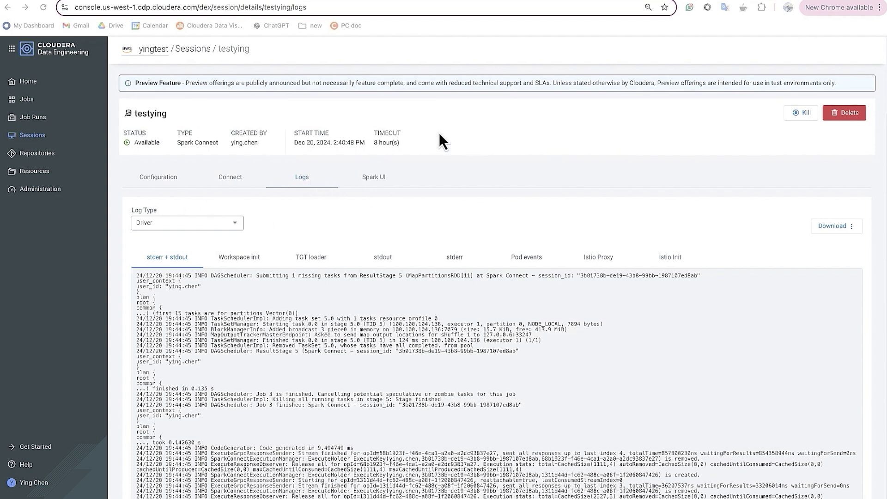
click(233, 226)
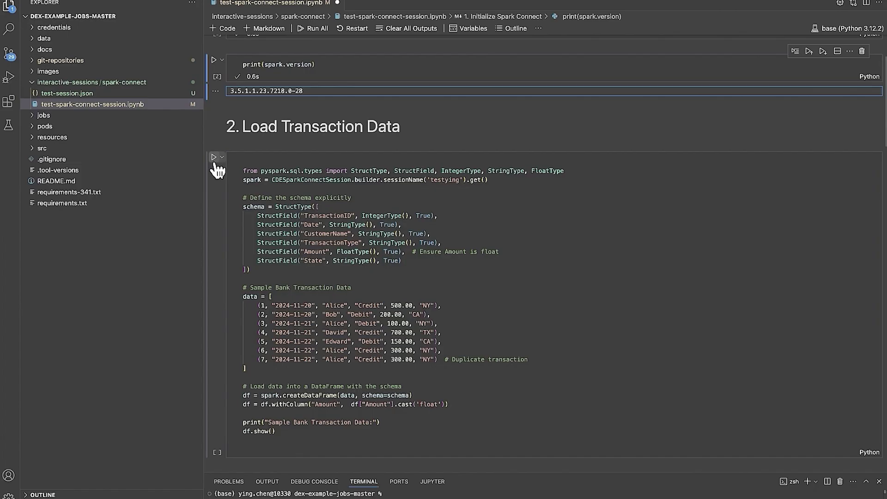
Step: Run the Load Transaction Data cell to show the seven sample bank transactions
click(214, 158)
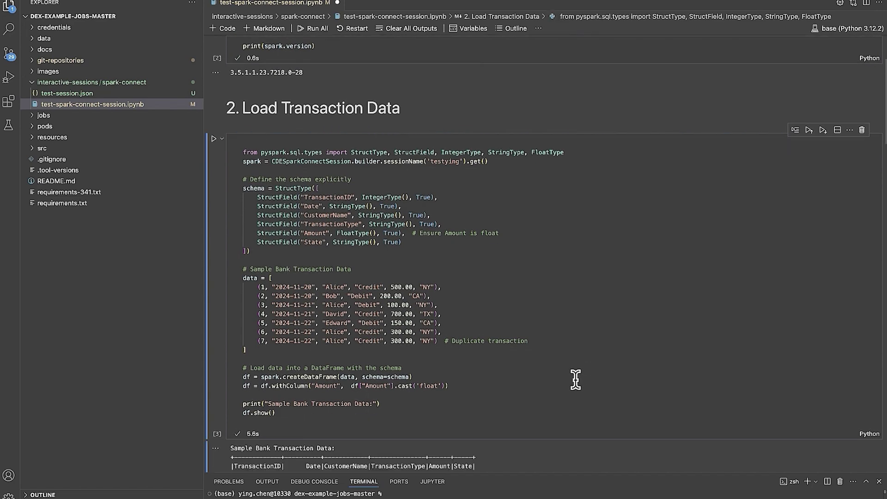
scroll(576, 382, down, 3)
scroll(576, 382, down, 2)
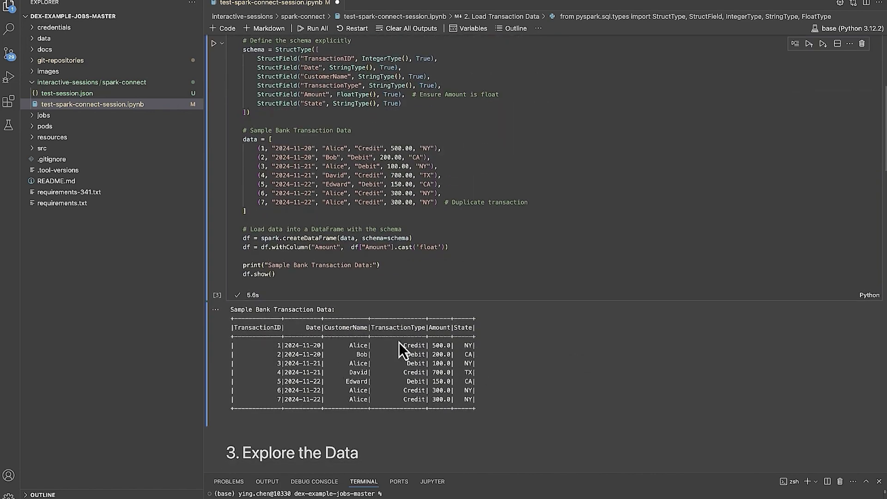
scroll(512, 385, down, 1)
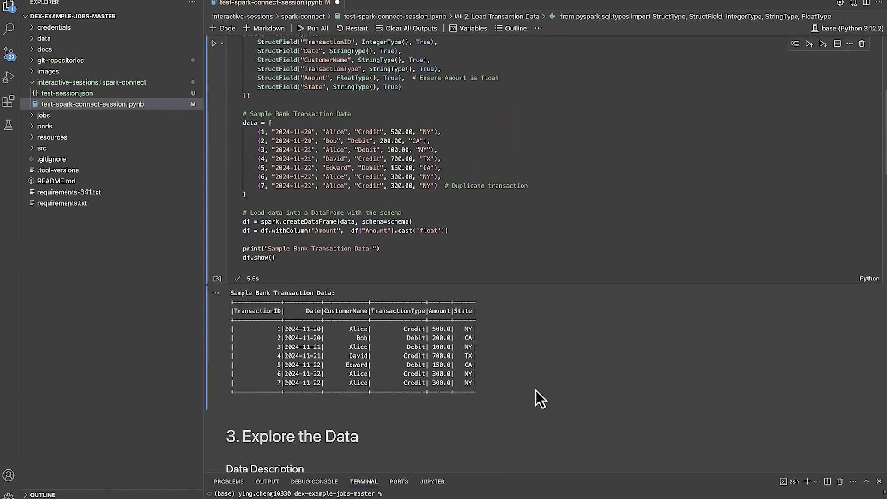
scroll(538, 388, down, 1)
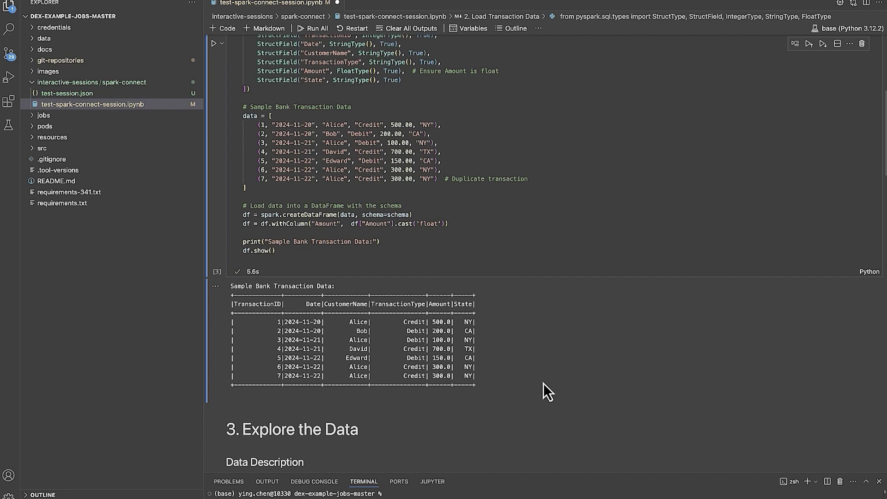
scroll(538, 382, down, 2)
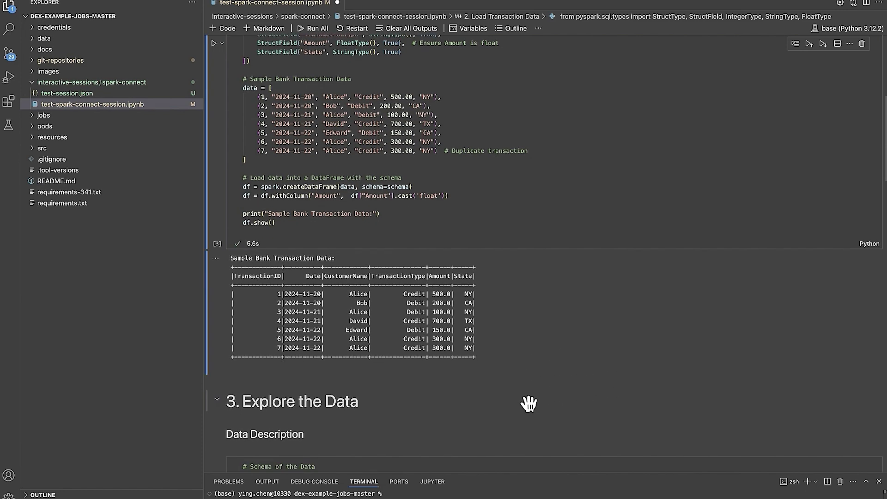
scroll(539, 383, down, 8)
Step: Run the schema, aggregation and Credit-versus-Debit total amount bar chart cells
click(213, 166)
scroll(327, 364, down, 1)
scroll(326, 364, down, 1)
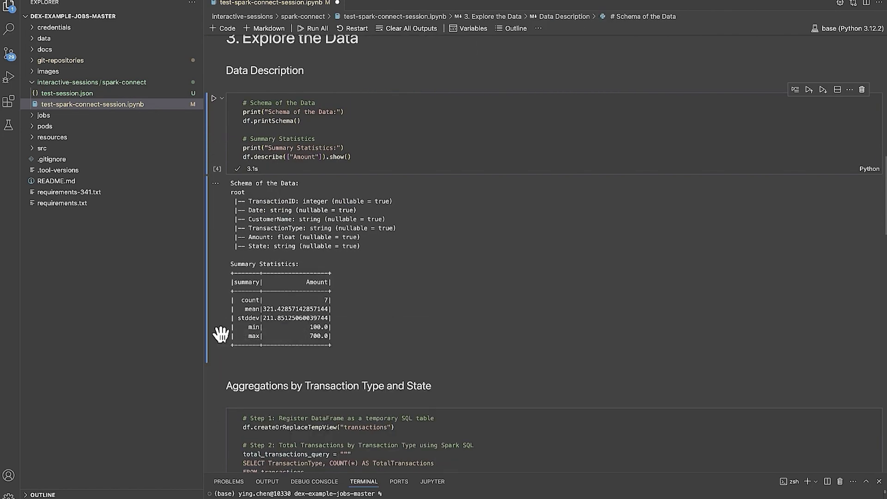
scroll(386, 342, down, 1)
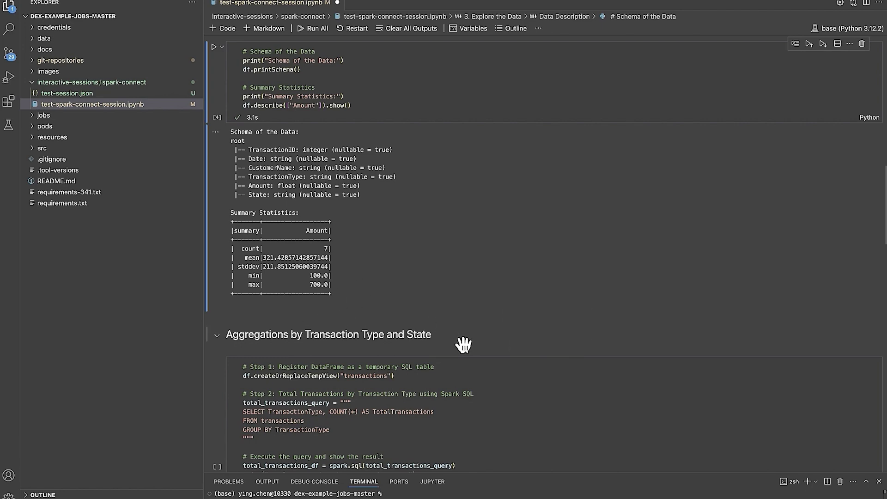
scroll(435, 326, down, 1)
scroll(436, 326, down, 1)
click(214, 257)
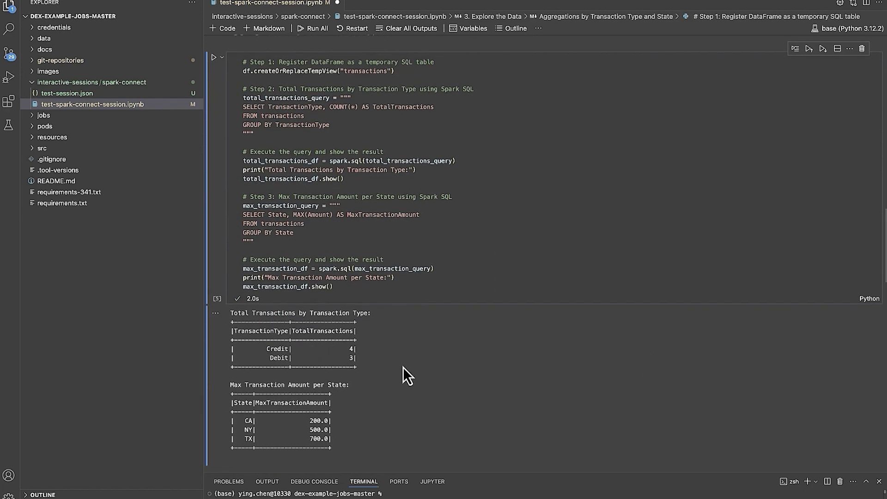
scroll(403, 367, down, 1)
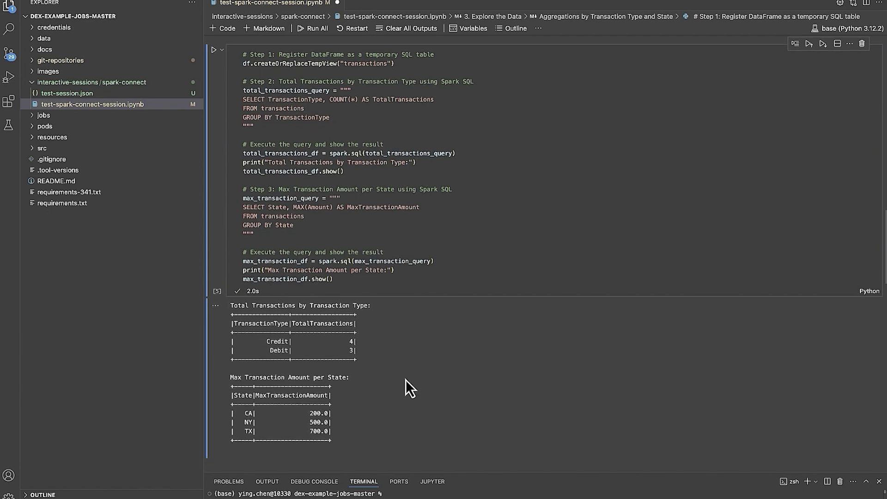
scroll(389, 402, down, 1)
scroll(395, 404, down, 1)
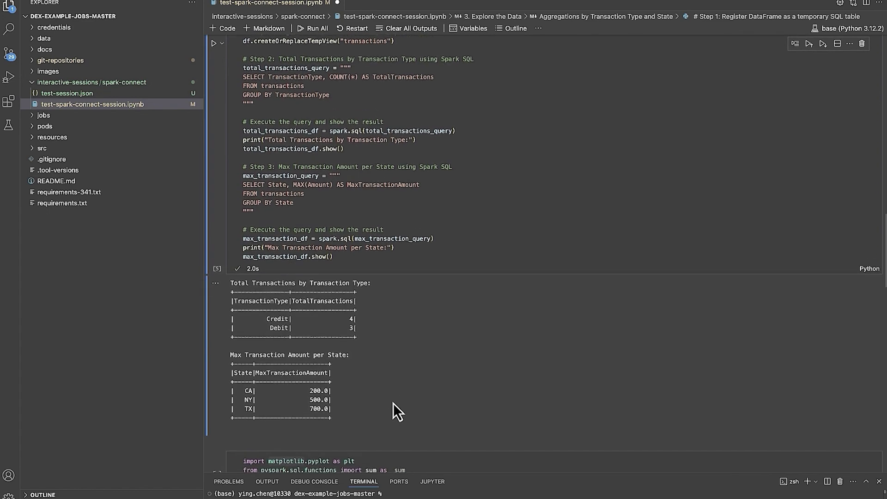
scroll(393, 402, down, 2)
scroll(341, 376, down, 3)
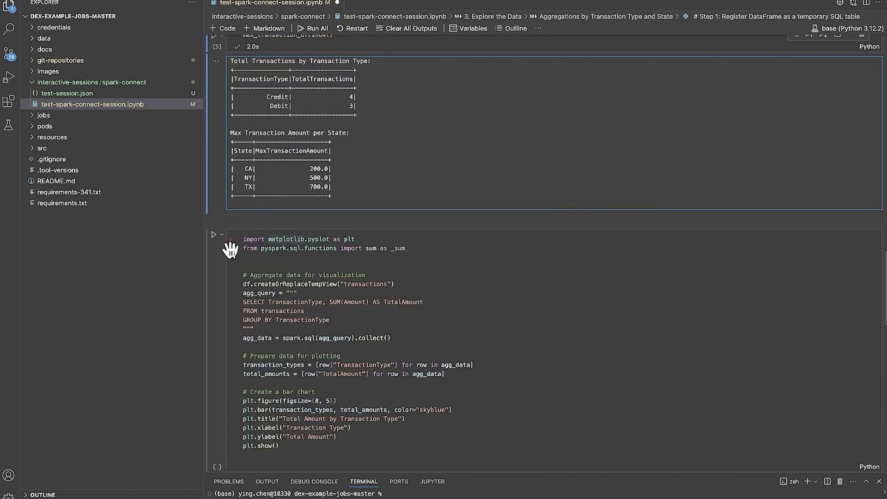
click(215, 236)
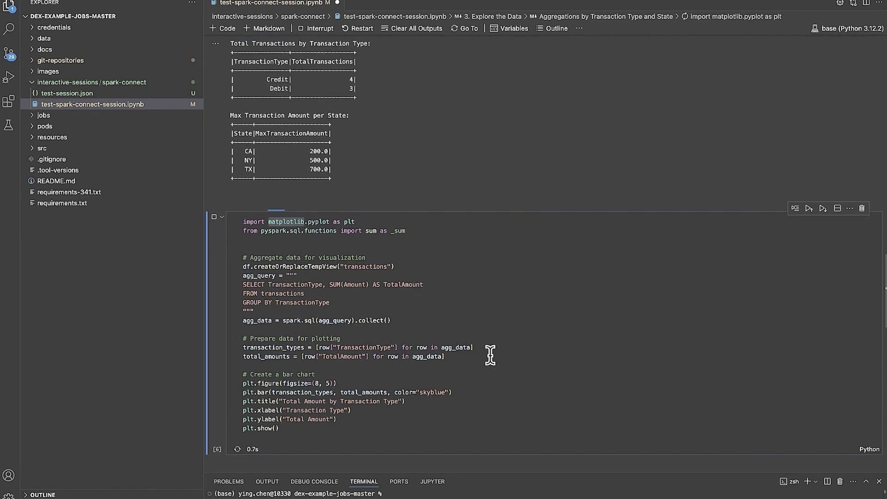
scroll(443, 333, down, 1)
scroll(521, 353, down, 2)
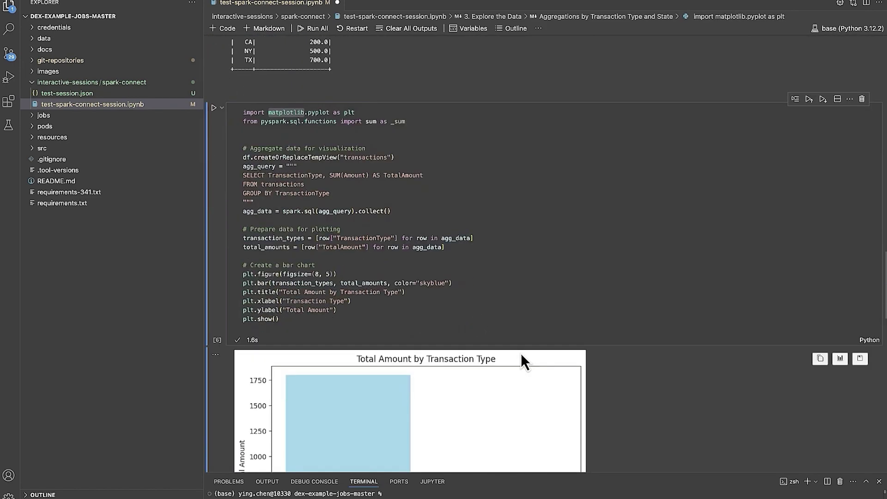
scroll(521, 355, down, 2)
scroll(520, 357, down, 1)
scroll(520, 357, down, 1)
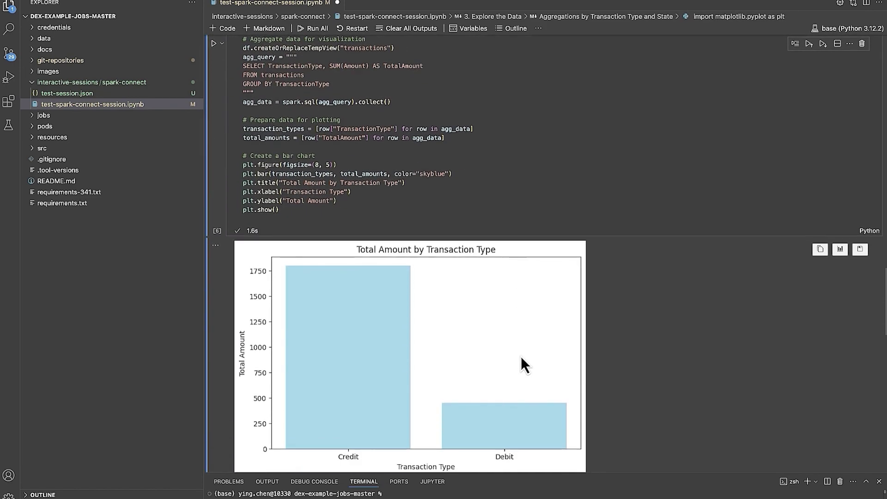
scroll(521, 358, down, 2)
scroll(521, 357, down, 1)
scroll(580, 361, down, 1)
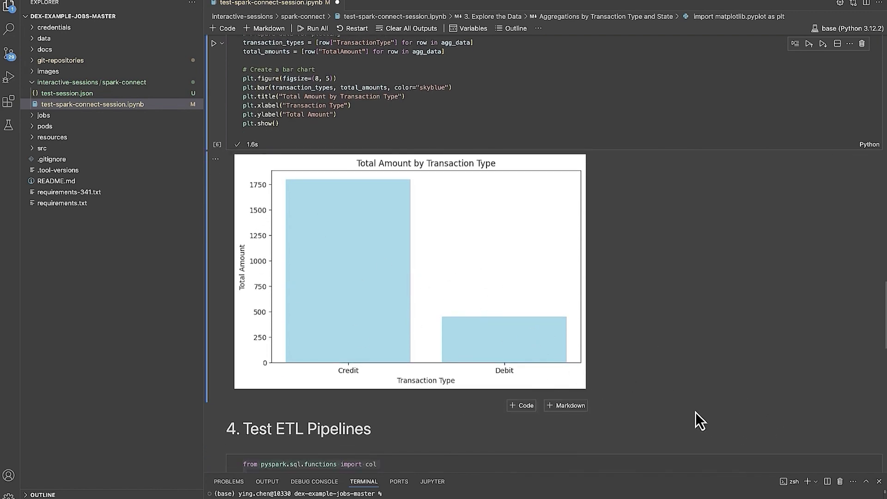
scroll(696, 413, down, 5)
scroll(666, 406, down, 1)
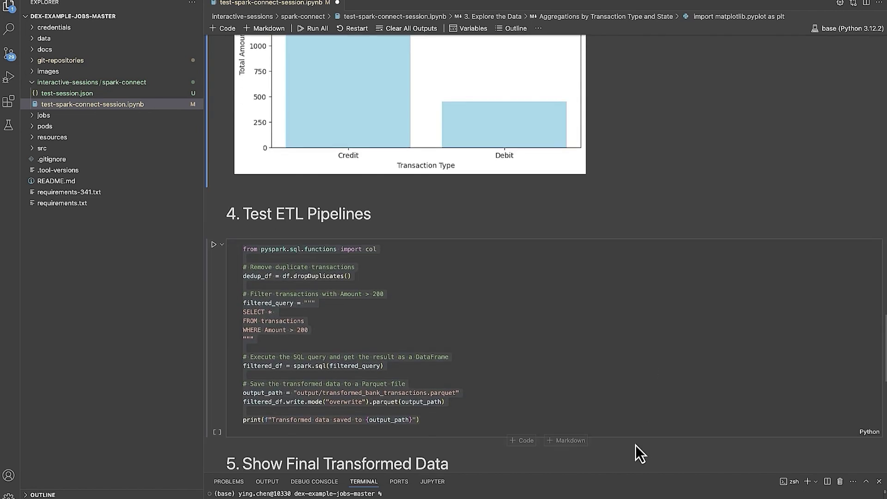
Step: Run the ETL pipeline cell, saving transactions over 200 to Parquet
click(626, 462)
click(215, 247)
click(648, 426)
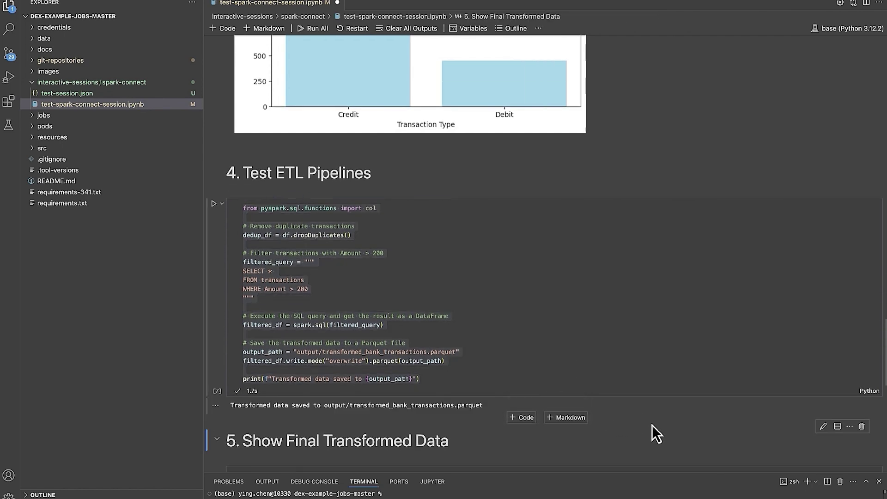
scroll(638, 444, down, 3)
scroll(545, 345, up, 4)
Step: Review the ETL code and show the four-row final transformed transaction table
click(361, 268)
double_click(361, 268)
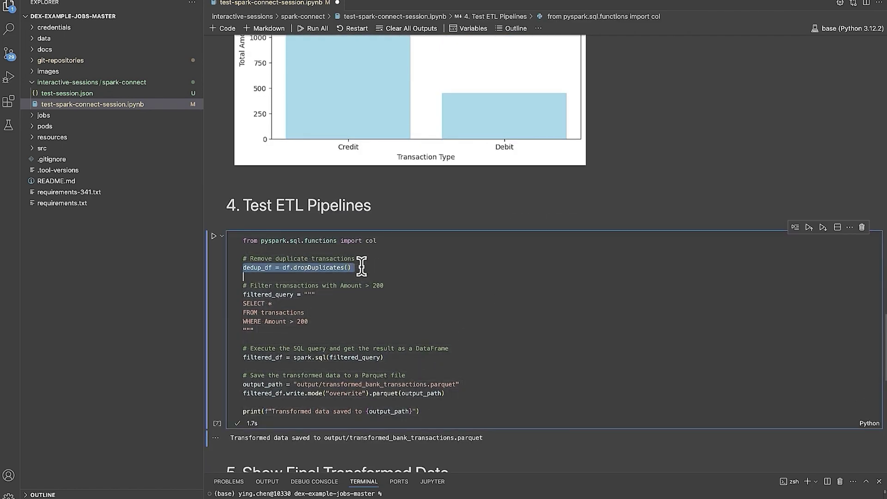
click(555, 362)
scroll(615, 453, down, 1)
scroll(619, 462, down, 2)
scroll(618, 451, down, 2)
scroll(562, 444, down, 2)
scroll(527, 437, down, 2)
mouse_move(271, 326)
click(216, 312)
scroll(485, 328, down, 1)
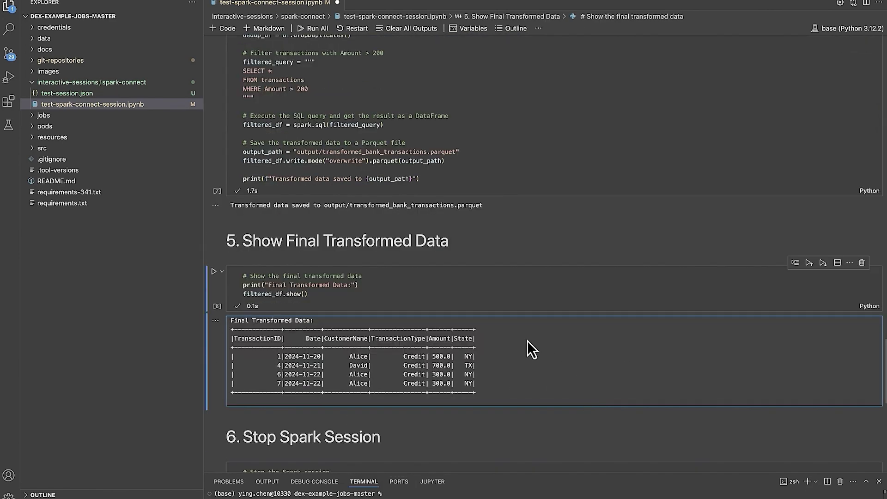
scroll(686, 388, down, 2)
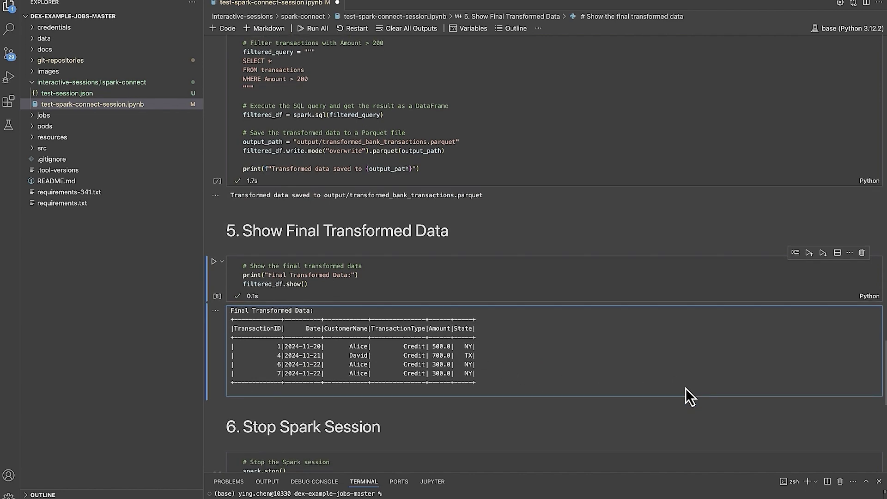
scroll(624, 402, down, 1)
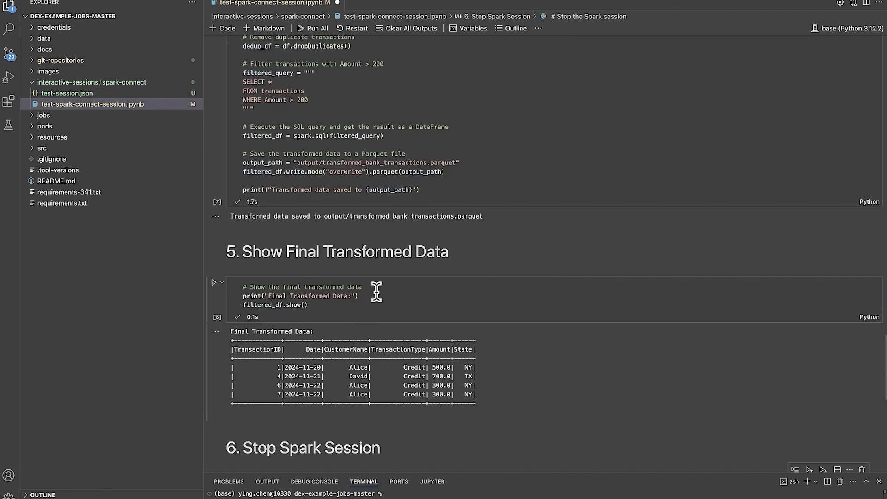
scroll(388, 278, up, 5)
scroll(402, 366, up, 2)
click(398, 365)
Step: Paste the selected ETL pipeline code into a new src/new-job.py file
drag(456, 357, 236, 182)
right_click(42, 148)
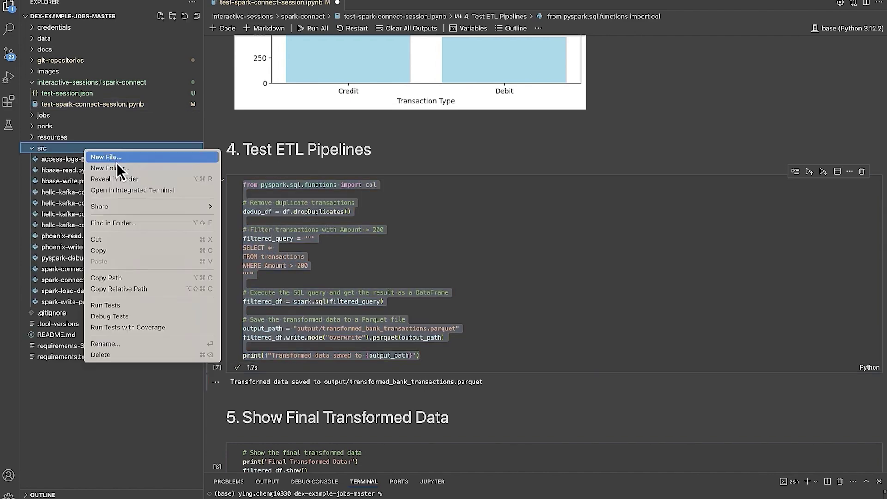
click(117, 159)
text(new-job.py)
key(Return)
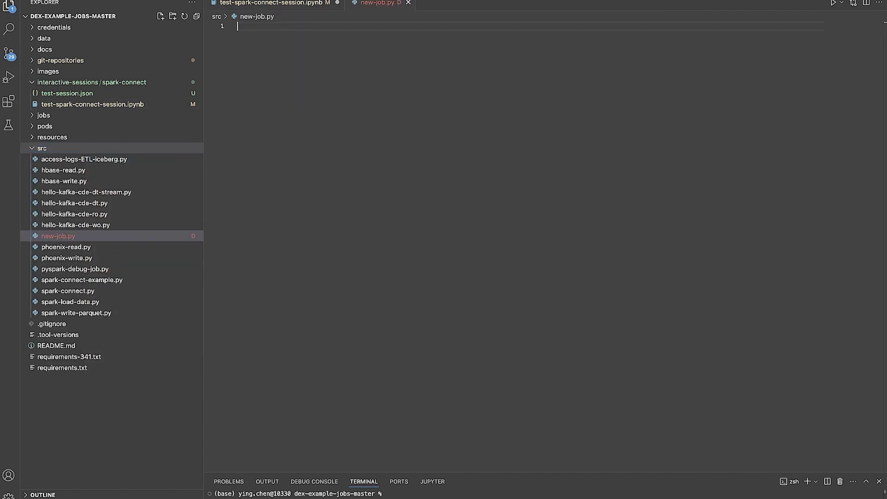
text(from pyspark.sql.functions import col  # Remove duplicate transactions dedup_df = df.dropDuplicates()  # Filter transactions with Amount > 200 filtered_query = """ SELECT * FROM transactions WHERE Amount > 200 """  # Execute the SQL query and get the result as a DataFrame filtered_df = spark.sql(filtered_query)  # Save the transformed data to a Parquet file output_path = "output/transformed_bank_transactions.parquet" filtered_df.write.mode("overwrite").parquet(output_path)  print(f"Transformed data saved to {output_path}"))
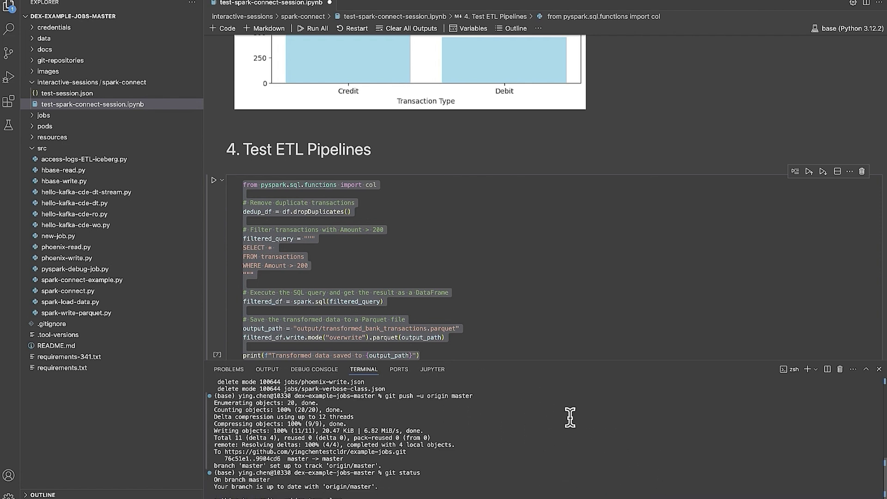
Step: Verify src/new-job.py on GitHub contains the ETL code, then return to CDE Repositories
key(alt+Tab)
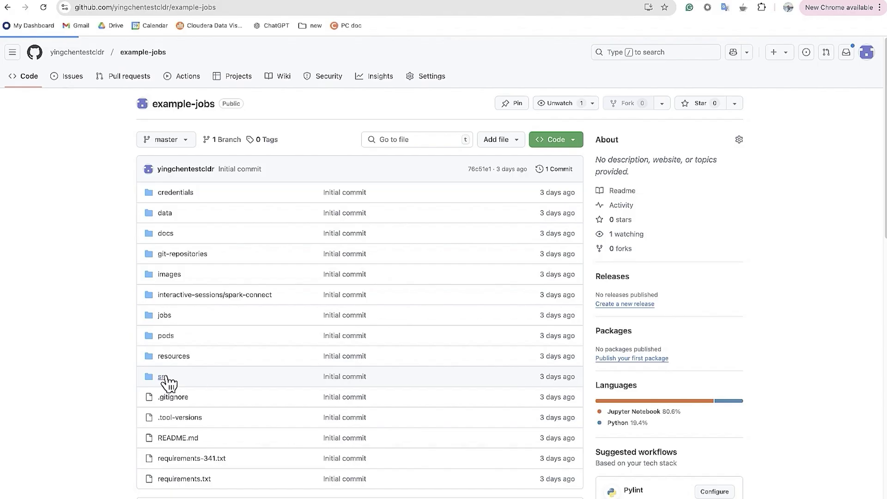
click(163, 381)
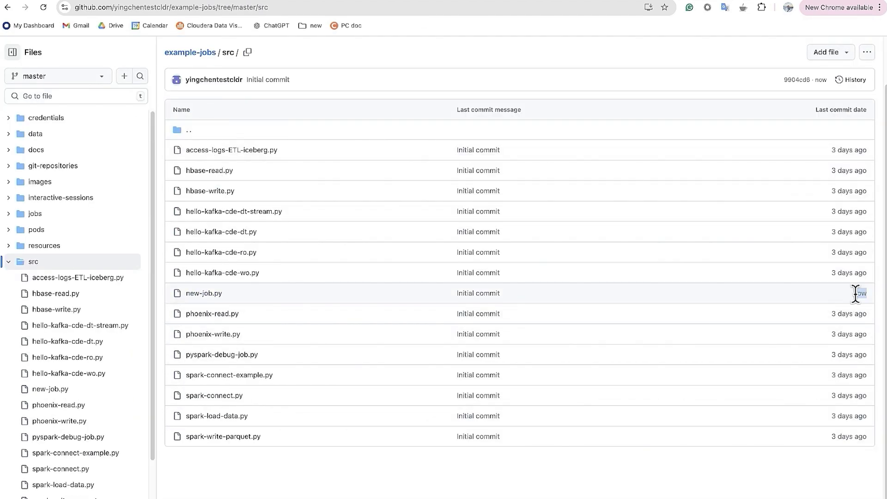
click(204, 293)
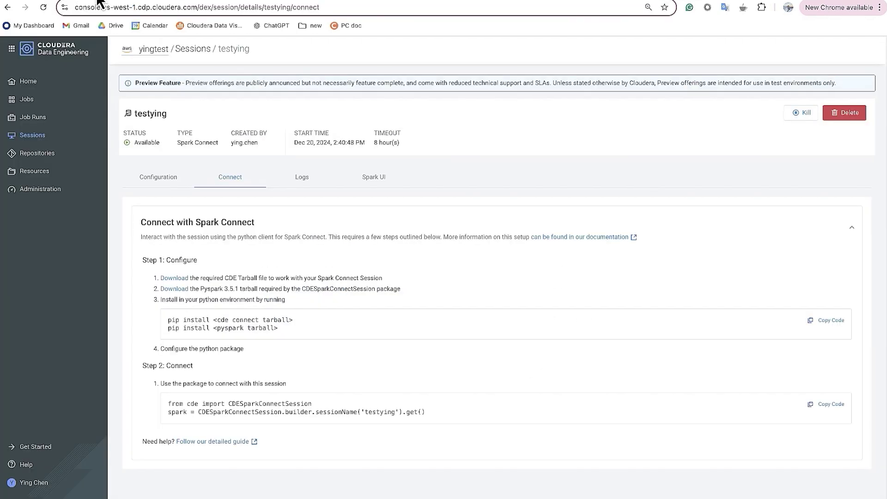
key(ctrl+Tab)
click(35, 153)
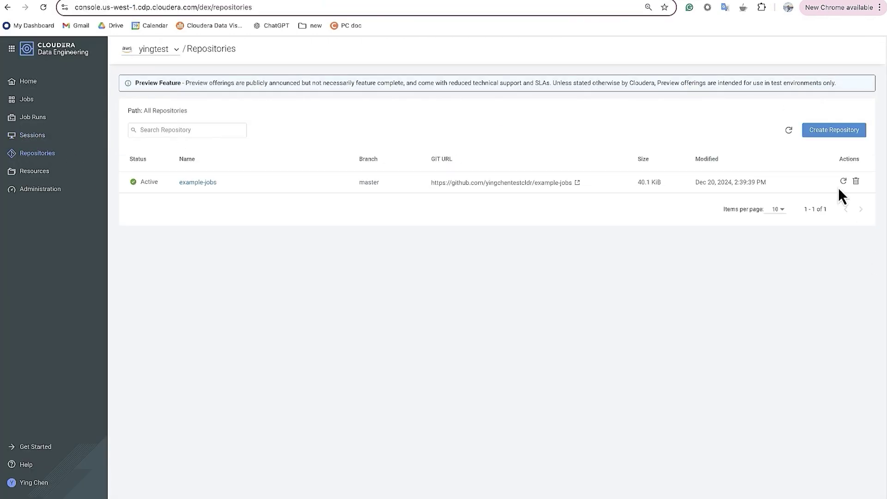
Step: Sync example-jobs and confirm new-job.py, dated Dec 20, is listed in src
click(844, 182)
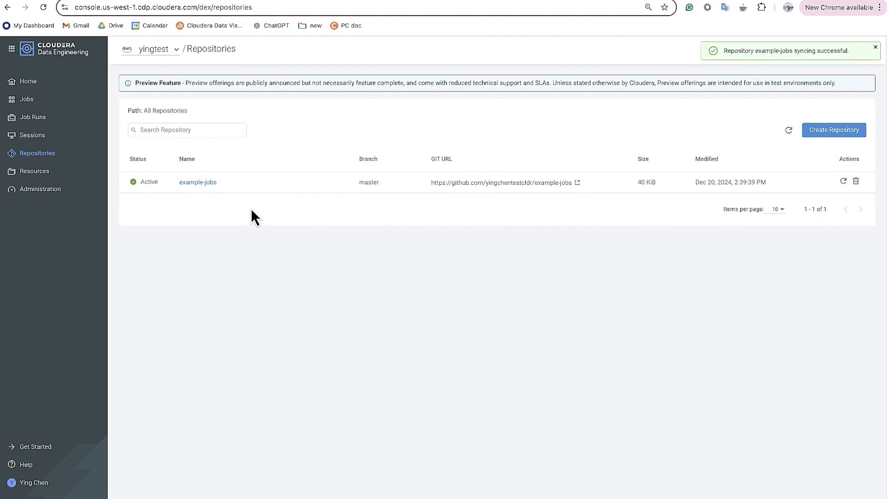
click(197, 182)
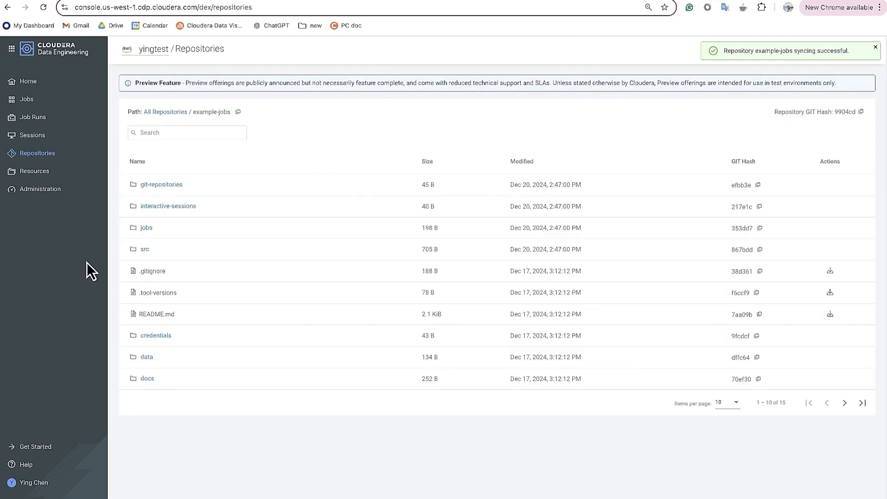
click(143, 249)
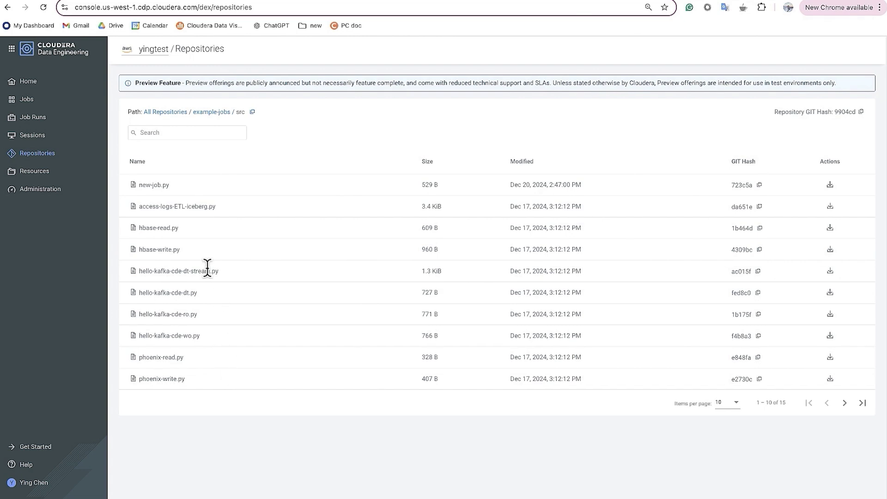
double_click(154, 184)
click(227, 190)
Step: From the Jobs list, start a new job that takes its application file from a Repository
click(30, 101)
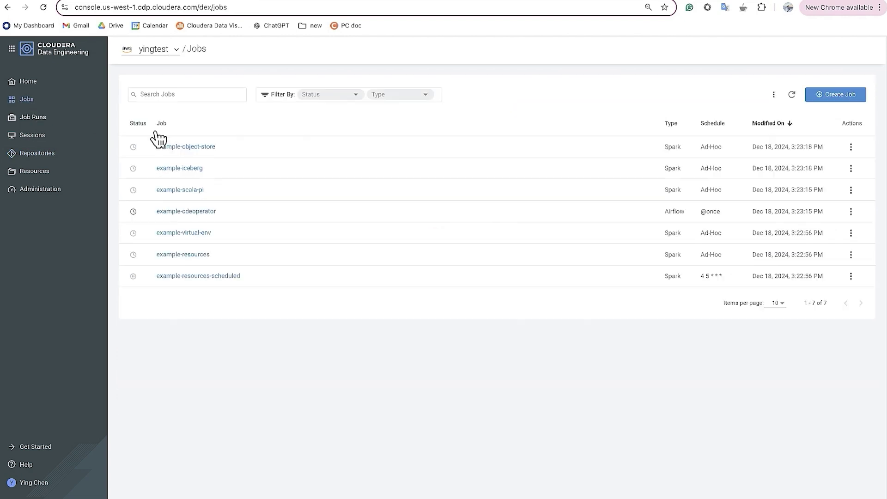
click(836, 94)
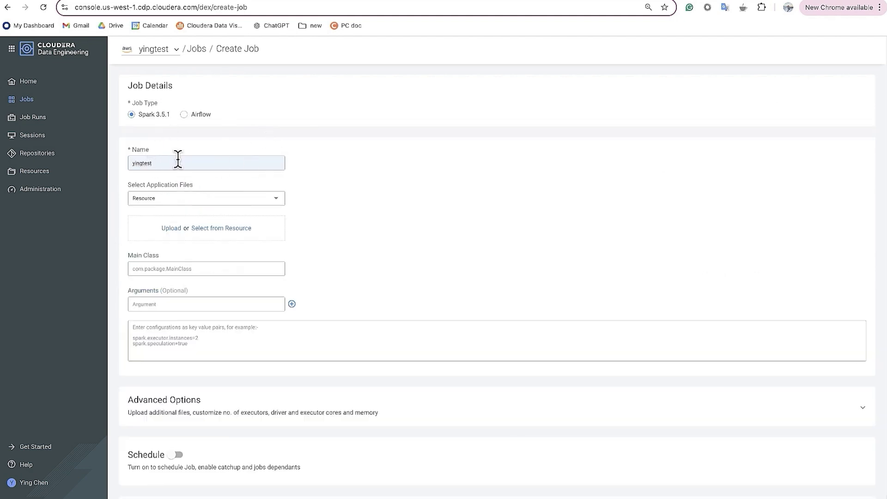
scroll(201, 236, down, 1)
click(176, 187)
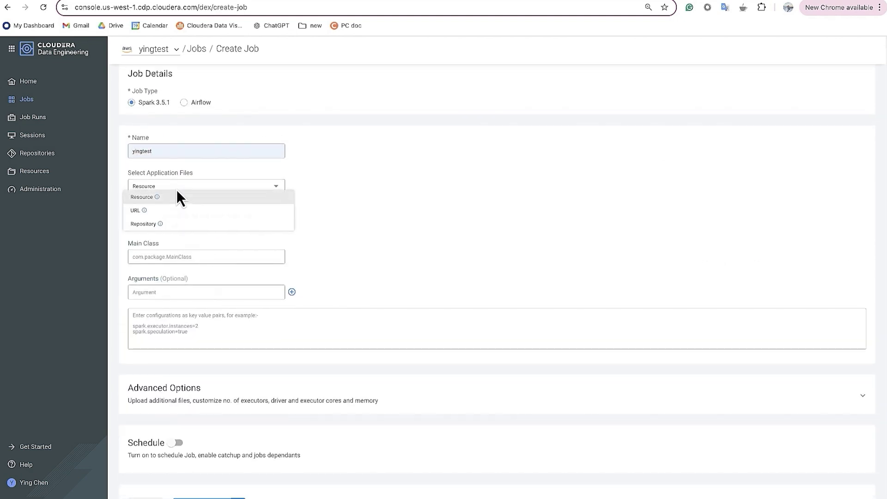
click(161, 226)
Step: Attach src/new-job.py from the example-jobs repository as the job's application file
click(179, 212)
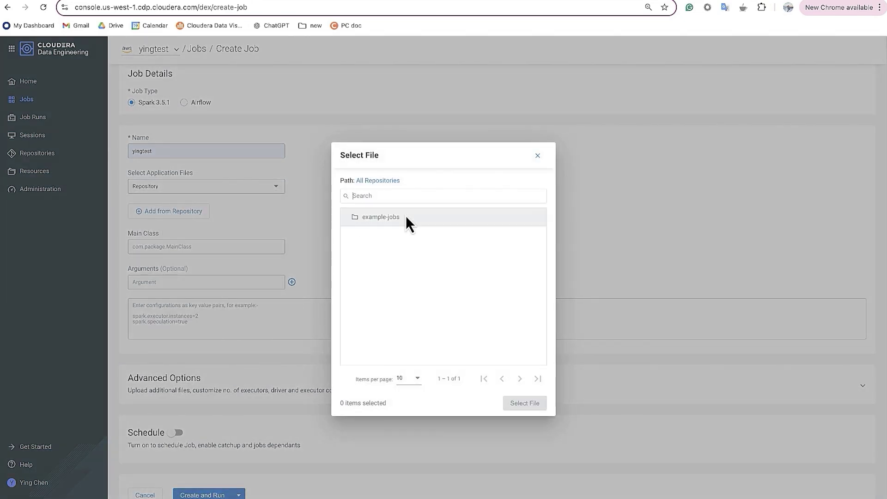
click(369, 220)
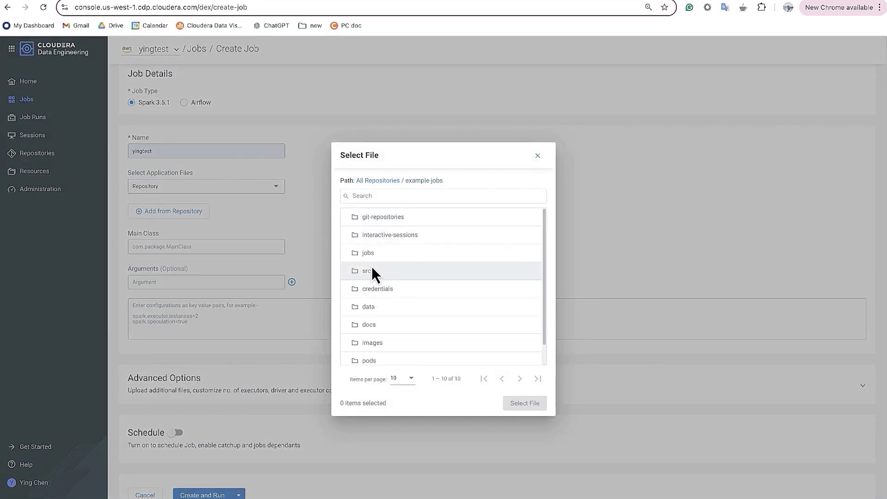
click(366, 271)
click(388, 218)
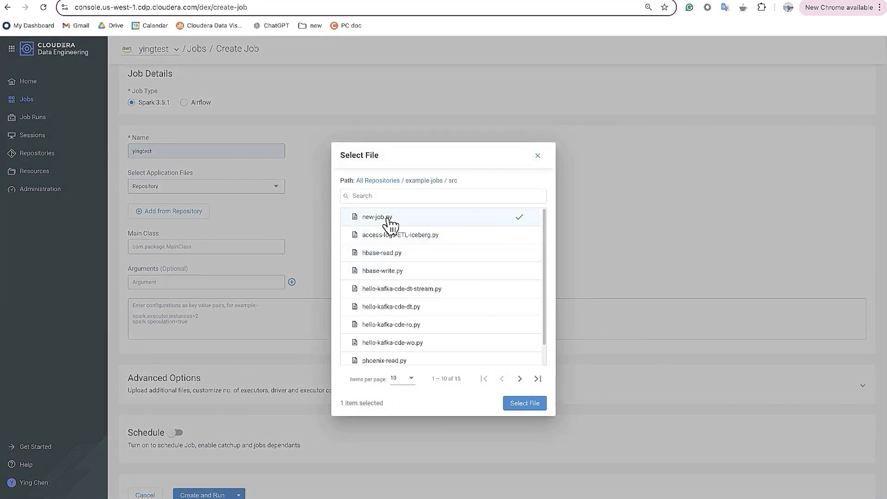
click(525, 404)
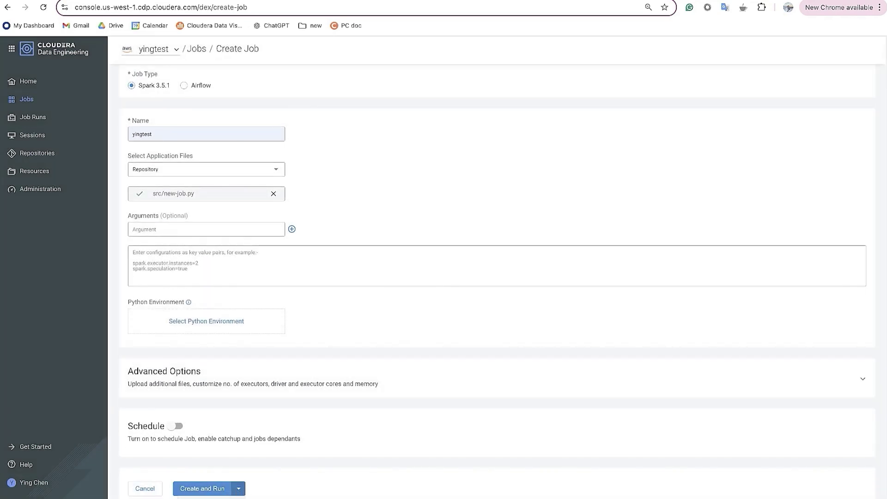